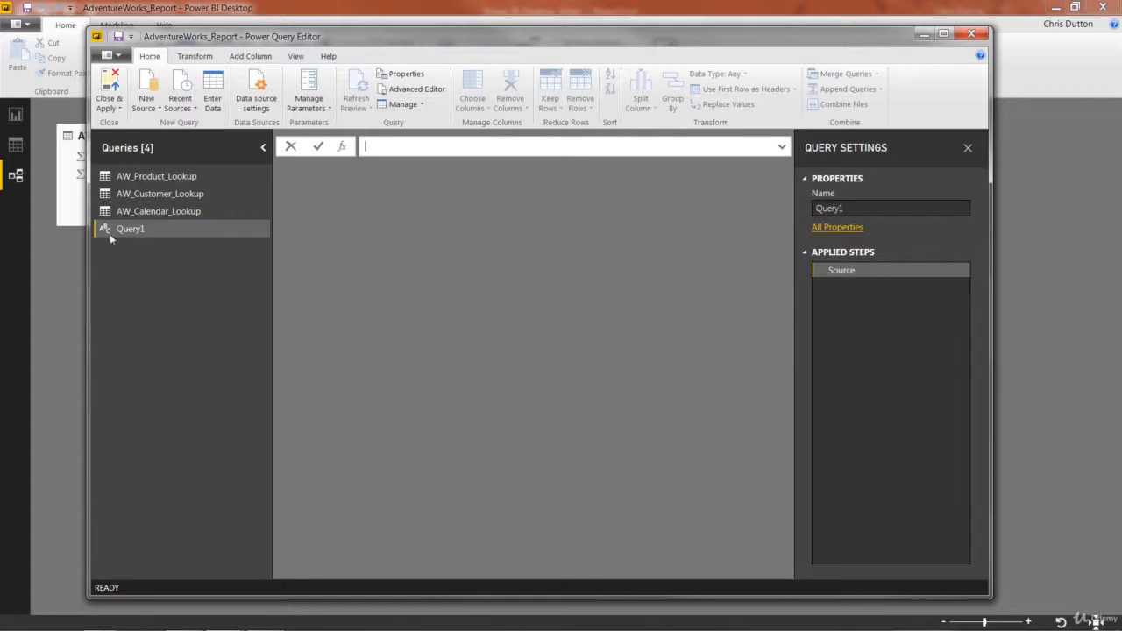
- Rename the new blank query Query1 as Rolling_Calendar
click(855, 208)
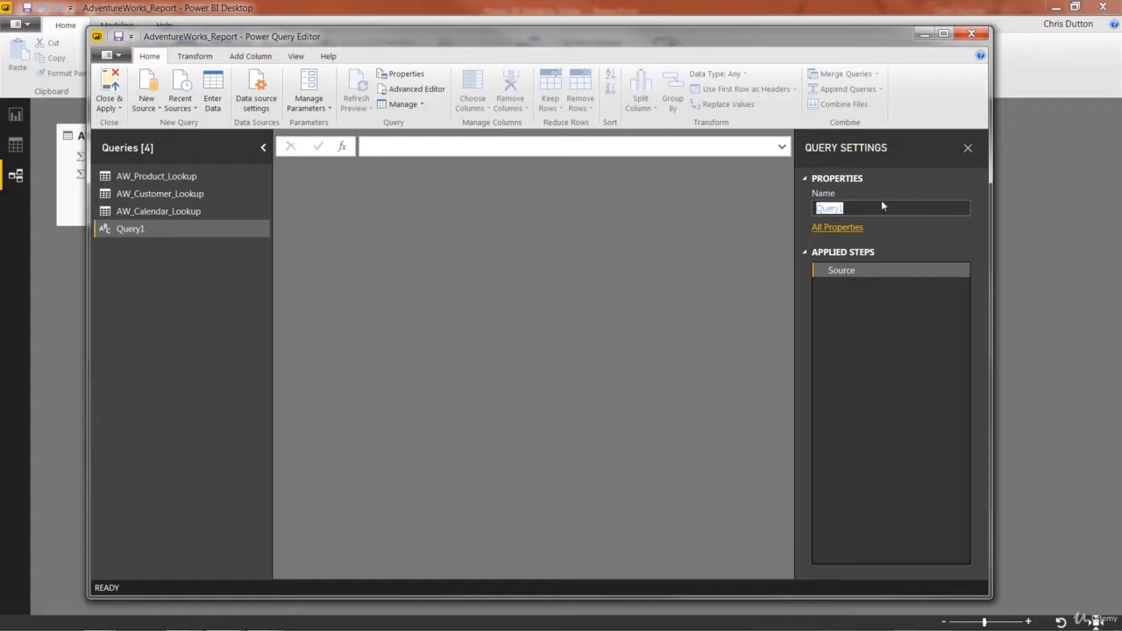
text(Rolling_Calendar)
key(Return)
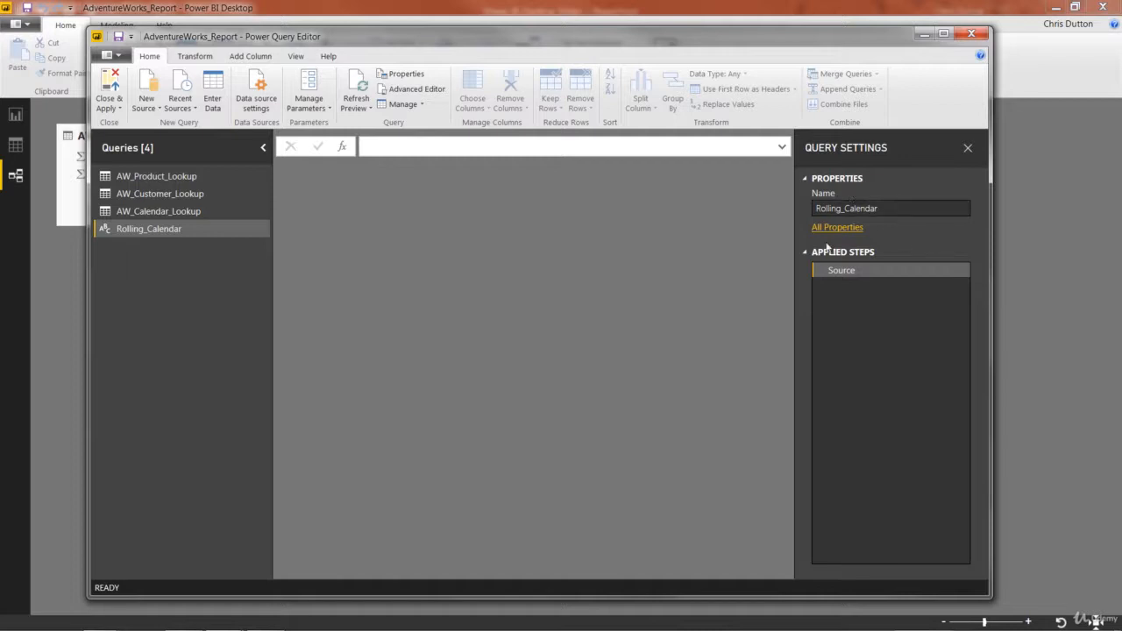
- Set the query's source formula to =#date(2018,1,1) as the calendar's start date
click(404, 148)
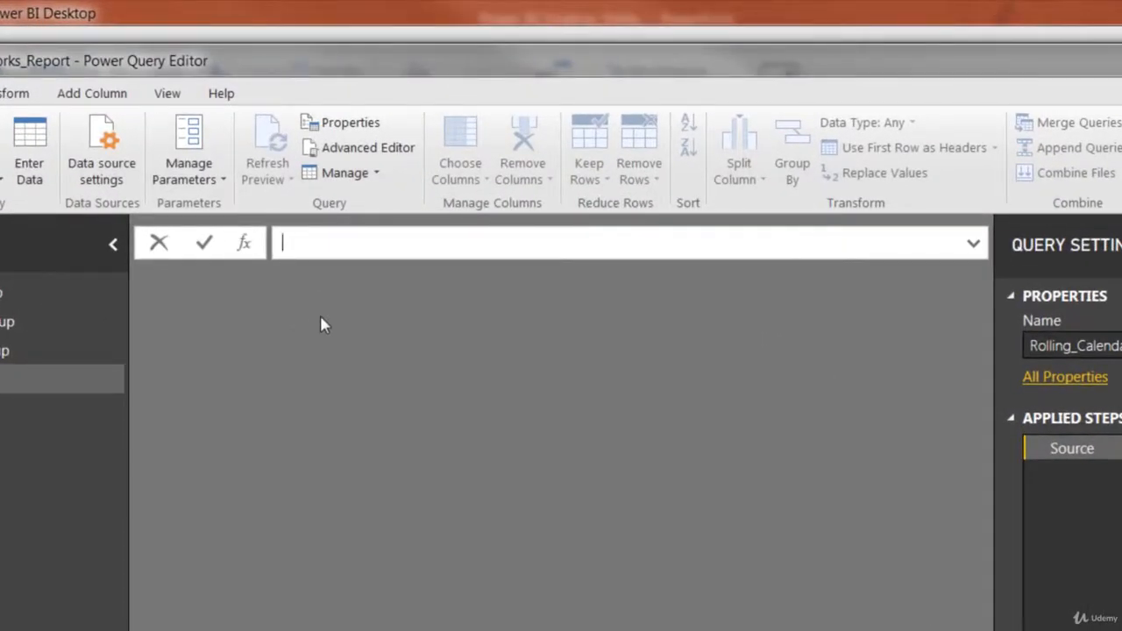
text(=#date(2018)
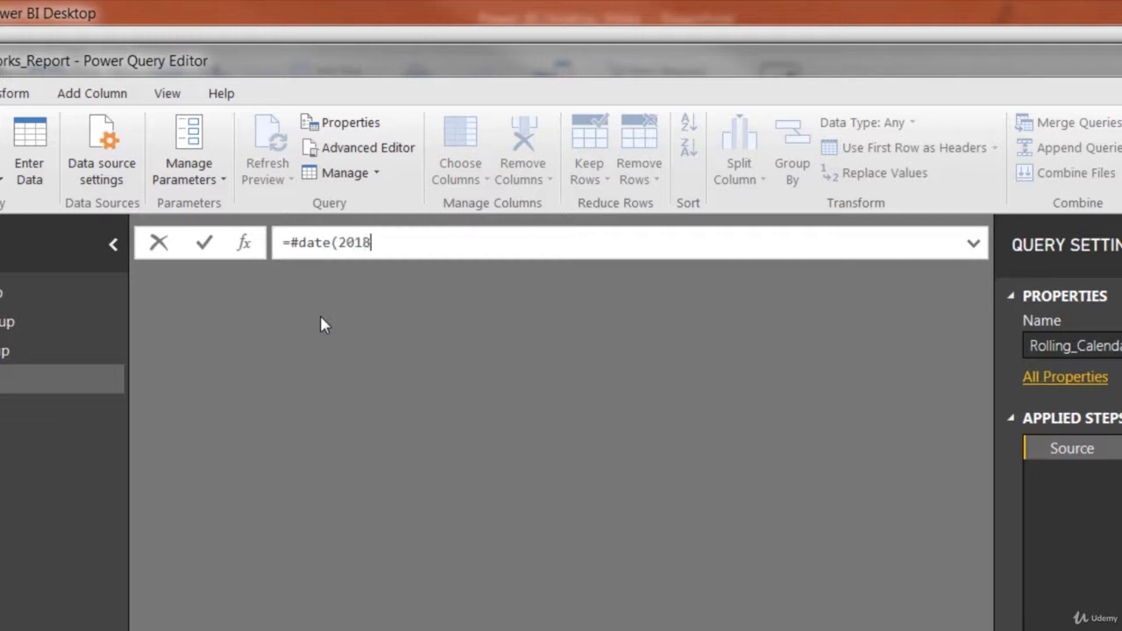
text(,1,1))
key(Return)
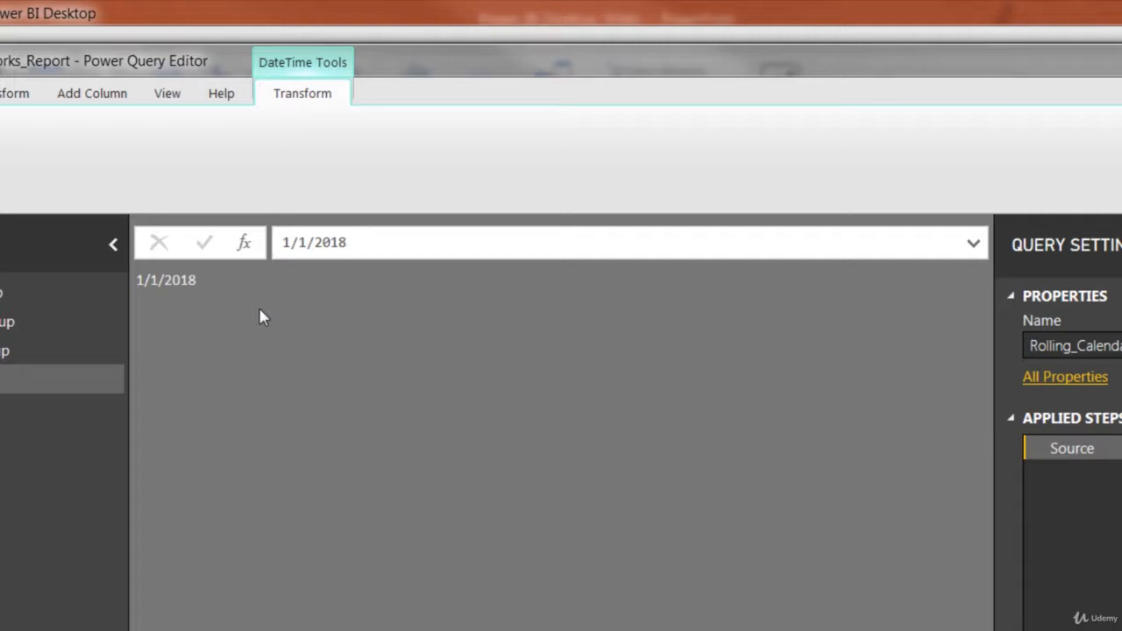
- Add a custom step after Source, expand its formula area, and replace the Source reference with the opening of a List.Dates( function
click(244, 244)
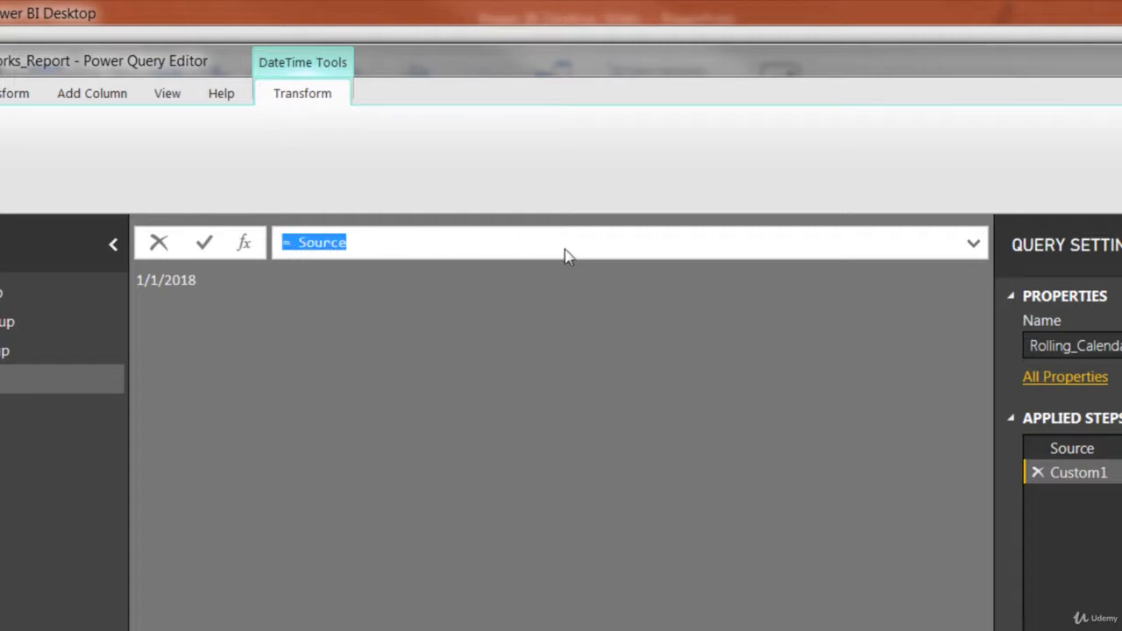
click(974, 245)
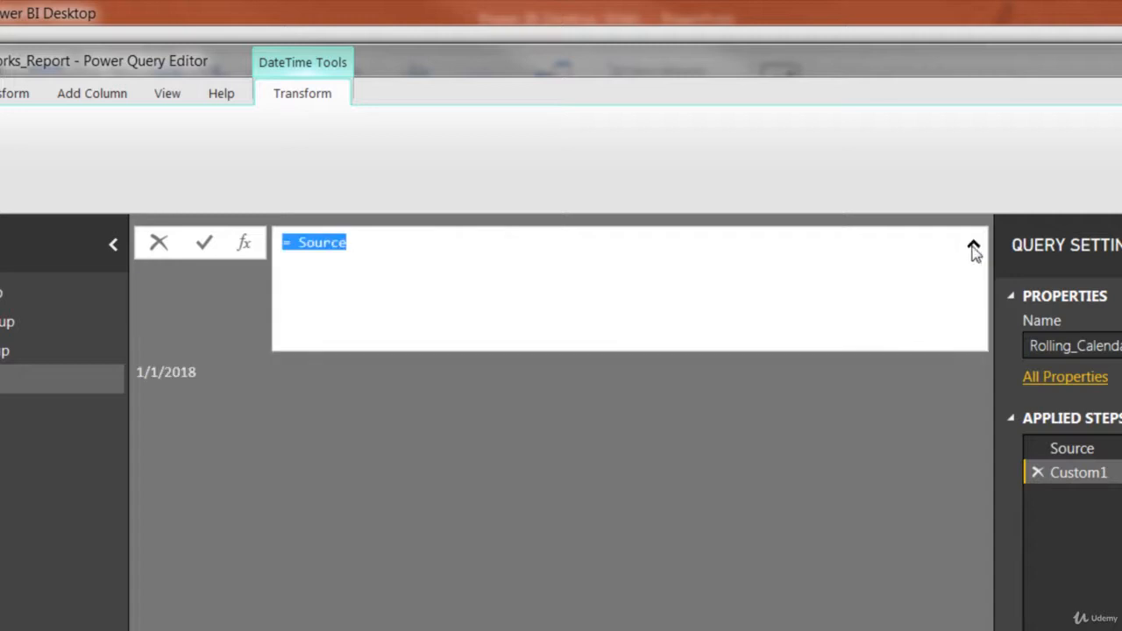
click(370, 249)
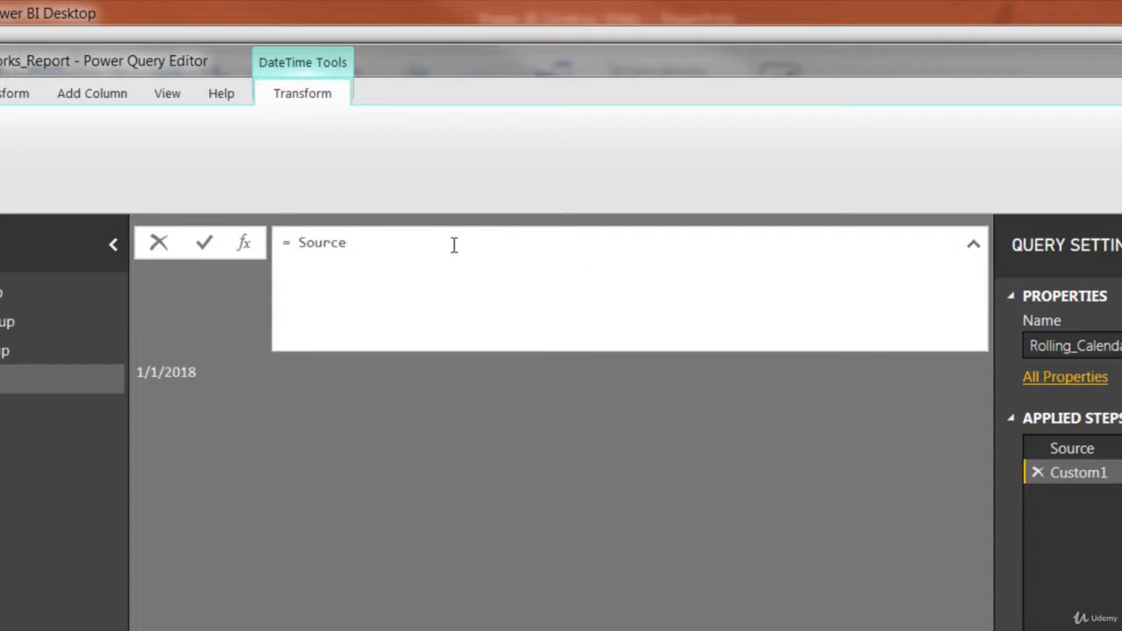
key(BackSpace)
key(BackSpace)
key(BackSpace)
key(BackSpace)
key(BackSpace)
key(BackSpace)
text(List.Dates()
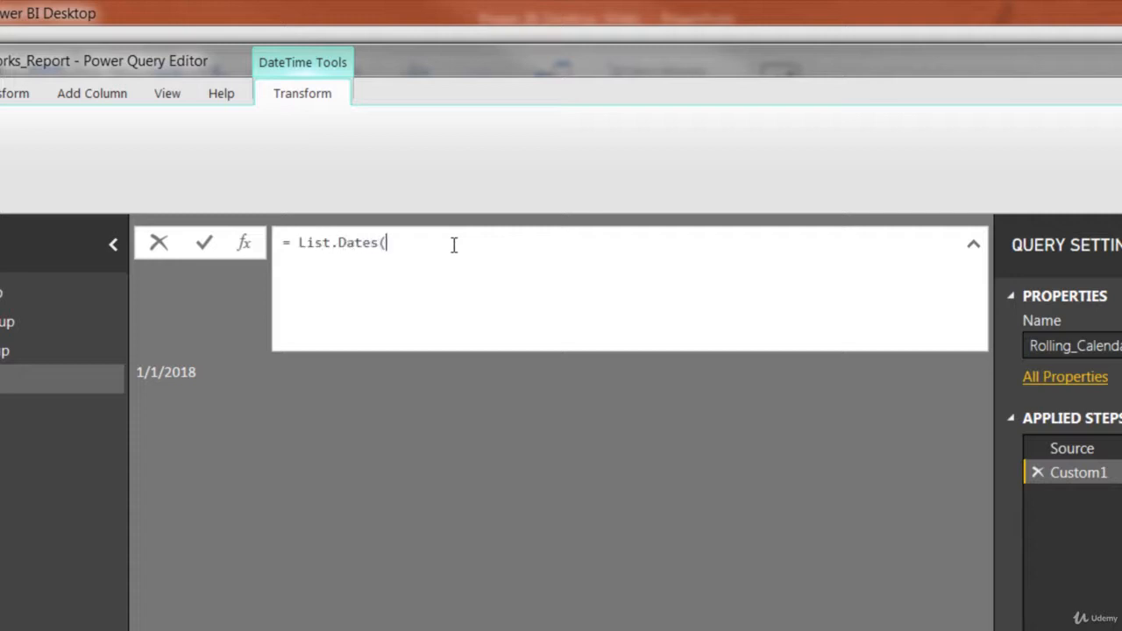
- Complete the List.Dates formula with Source, Number.From(DateTime.LocalNow())-Number.From(Source),#duration(1,0,0,0)) and apply it
text(Source, Number.From)
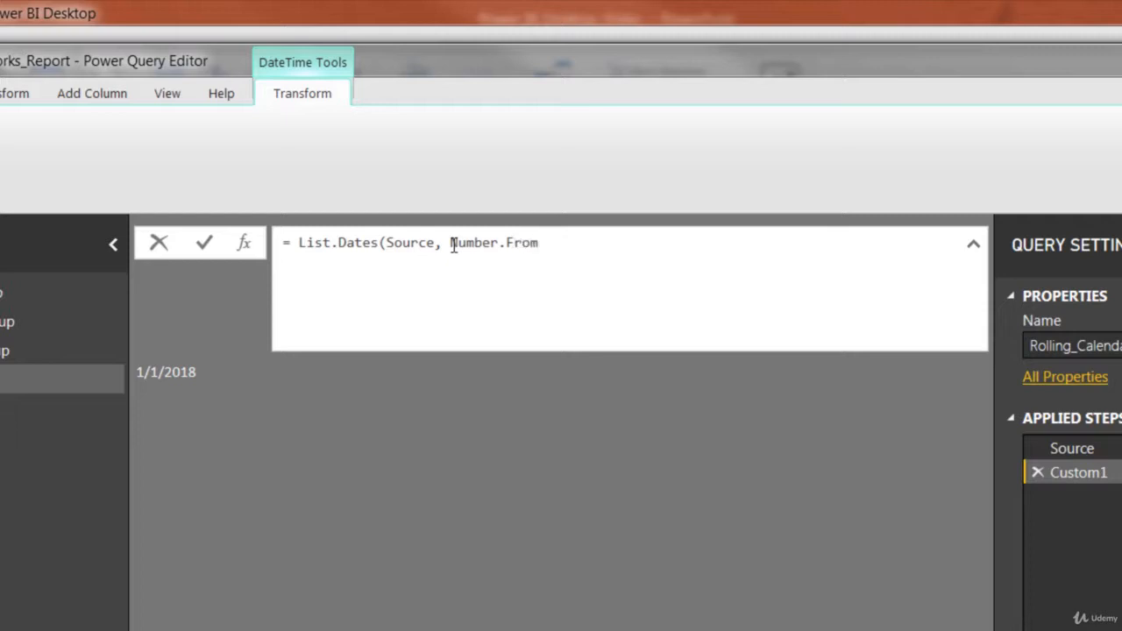
text((DateTime.)
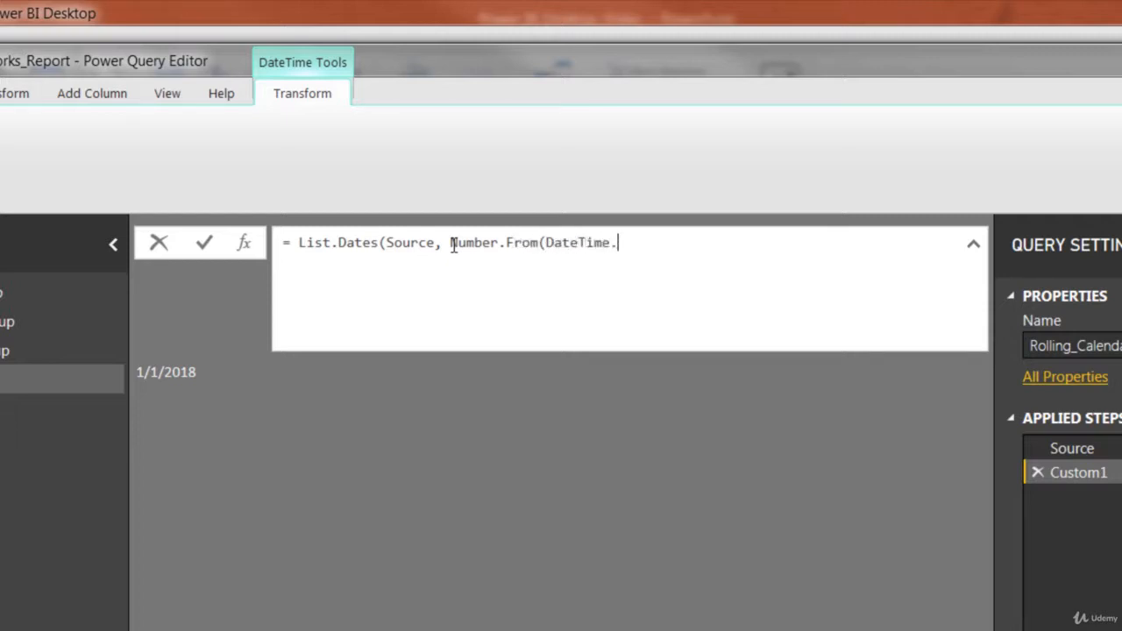
text(LocalNow())
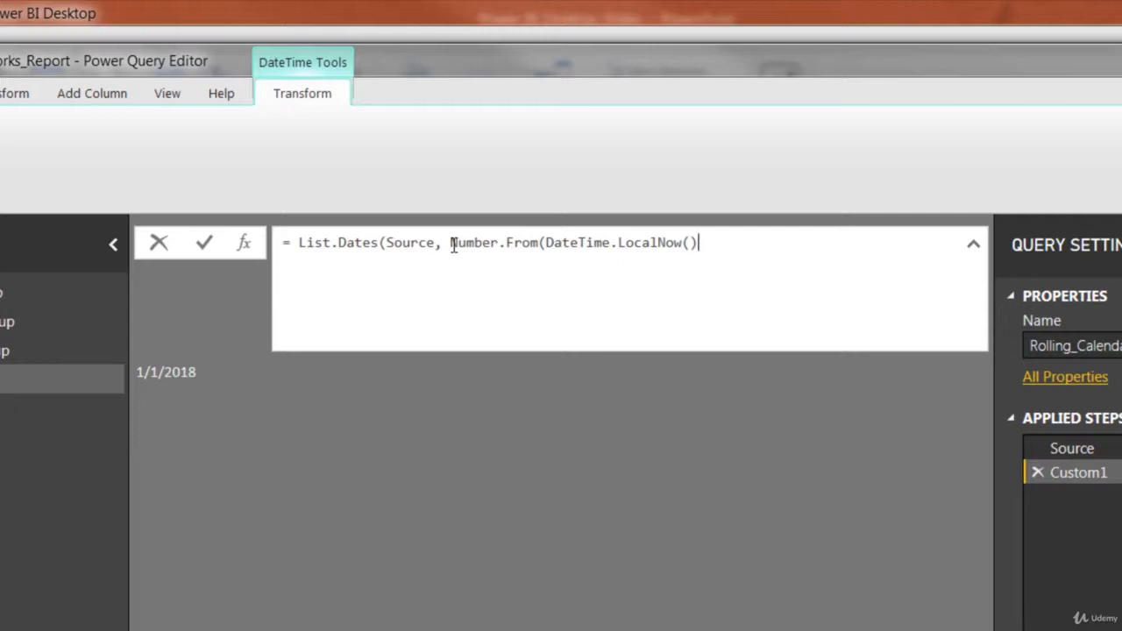
text())
text(-Number)
text(.From)
text((Sou)
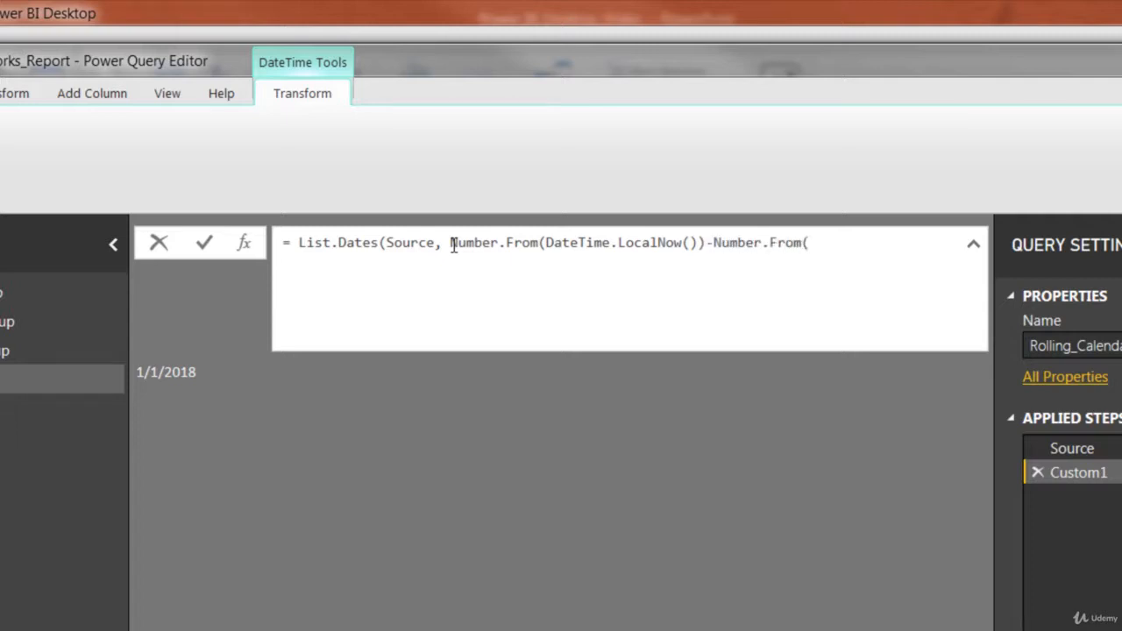
text(rce),#du)
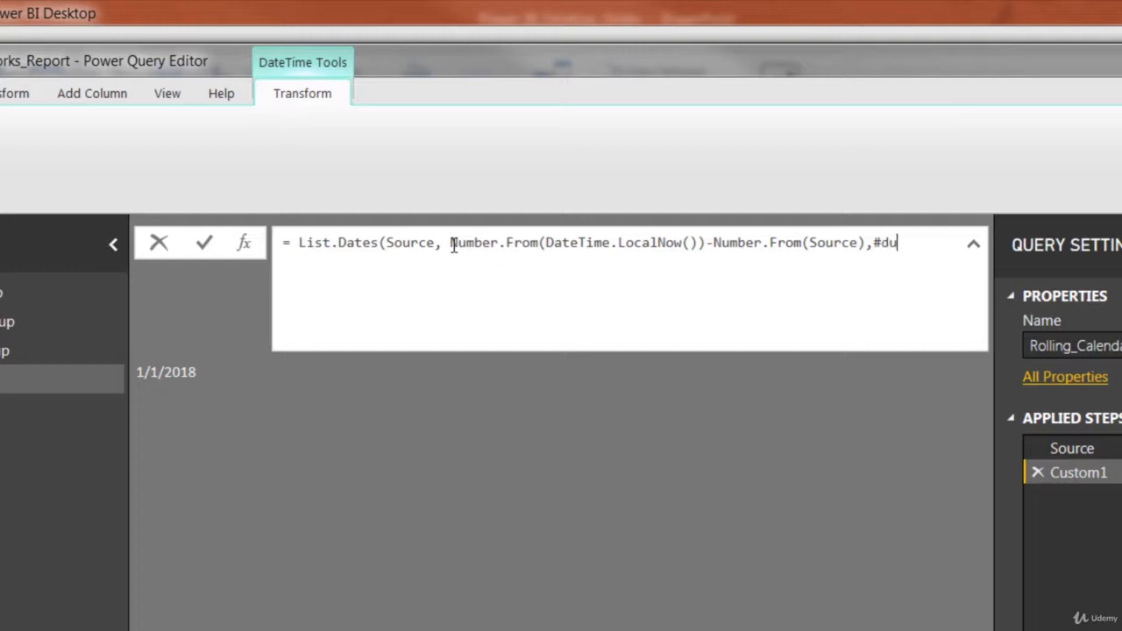
text(ration(1,0,0,0)))
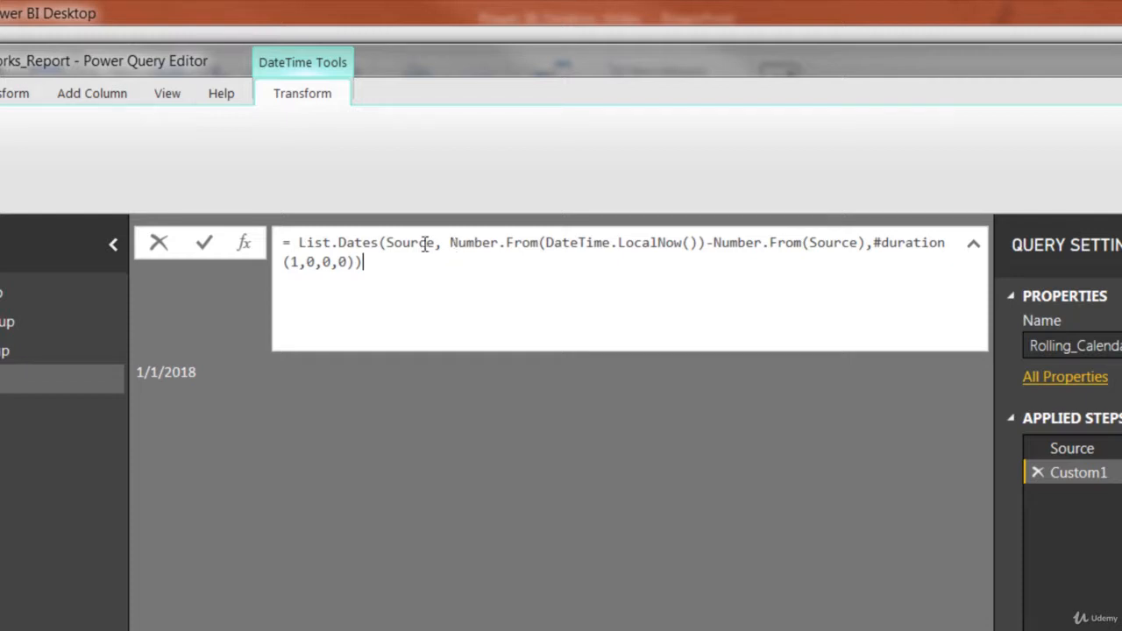
click(395, 263)
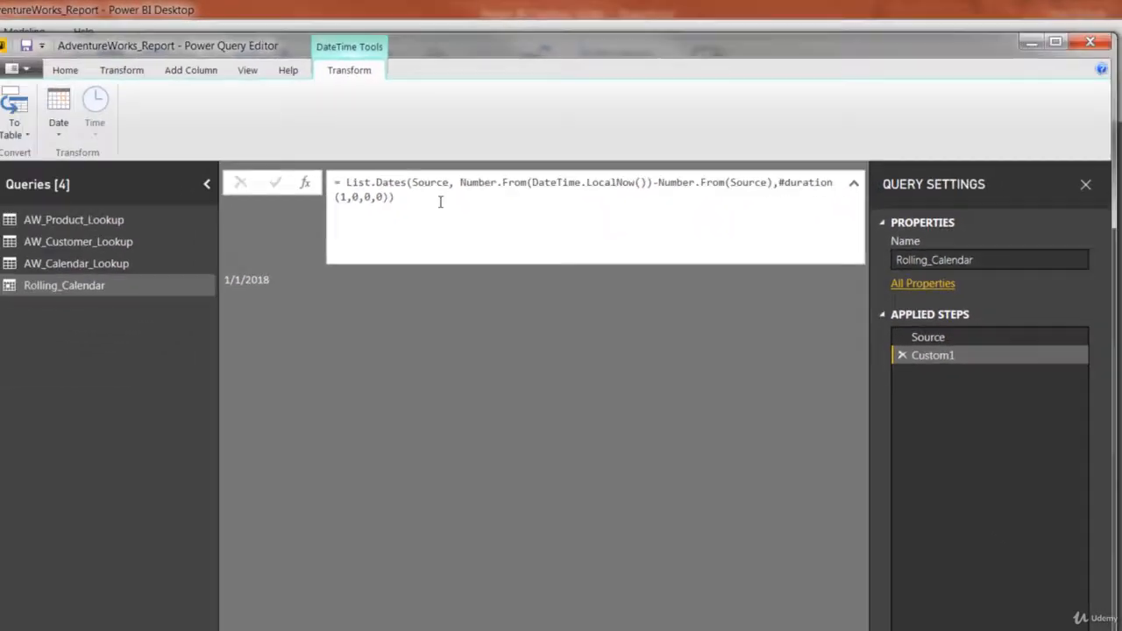
key(Return)
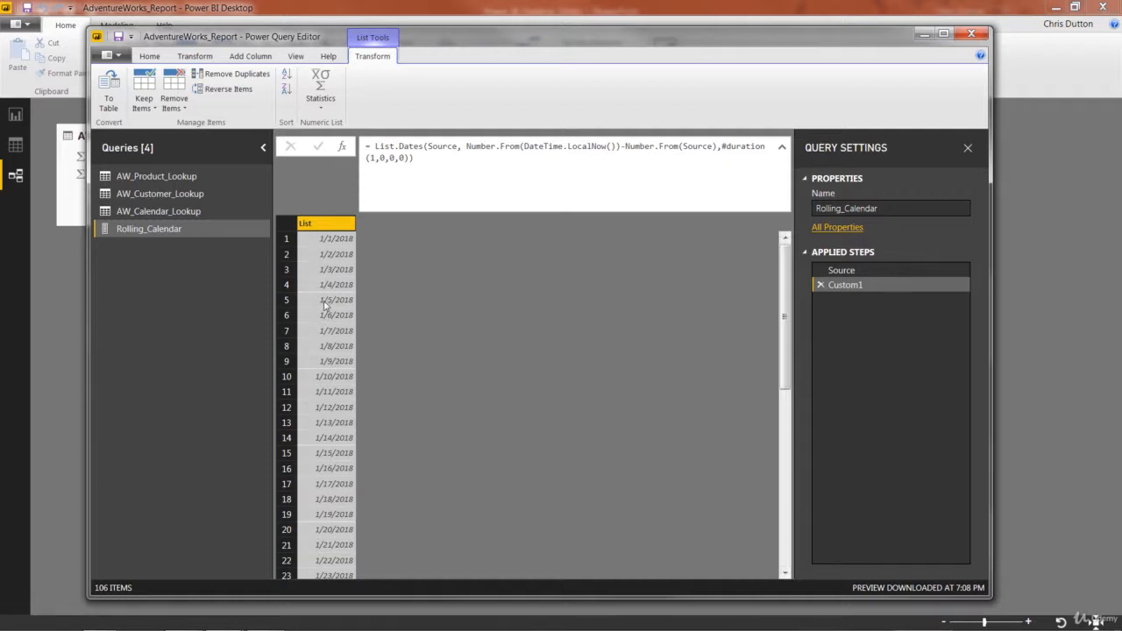
- Check the generated list of dates through to its end and convert it to a table with no delimiter, showing extra columns as errors
scroll(325, 303, down, 7)
scroll(324, 305, down, 19)
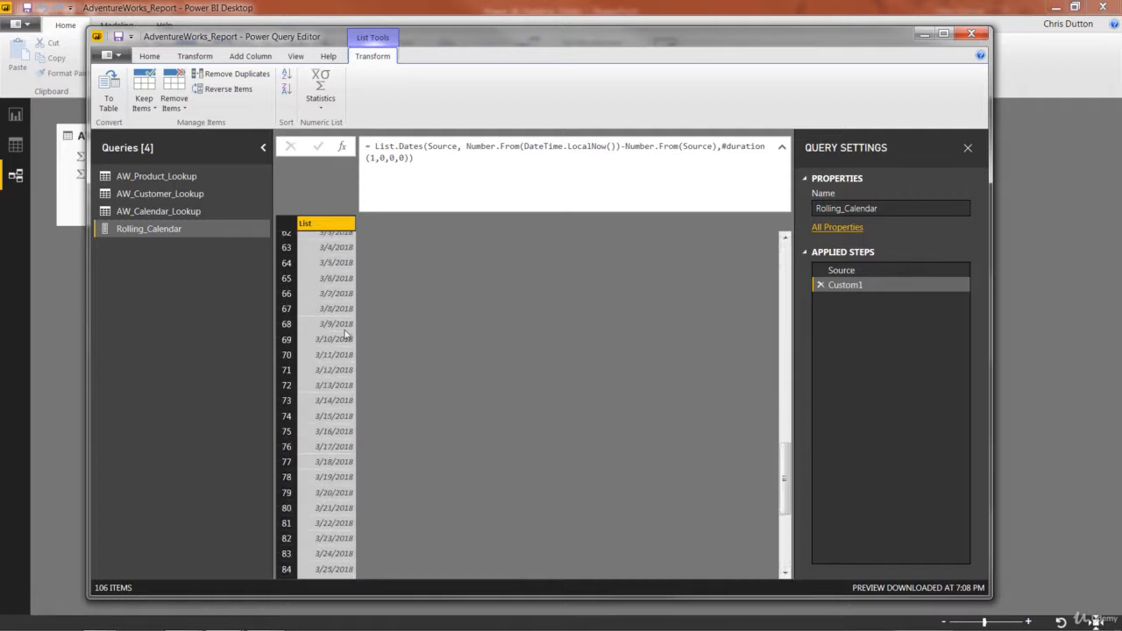
scroll(338, 346, down, 2)
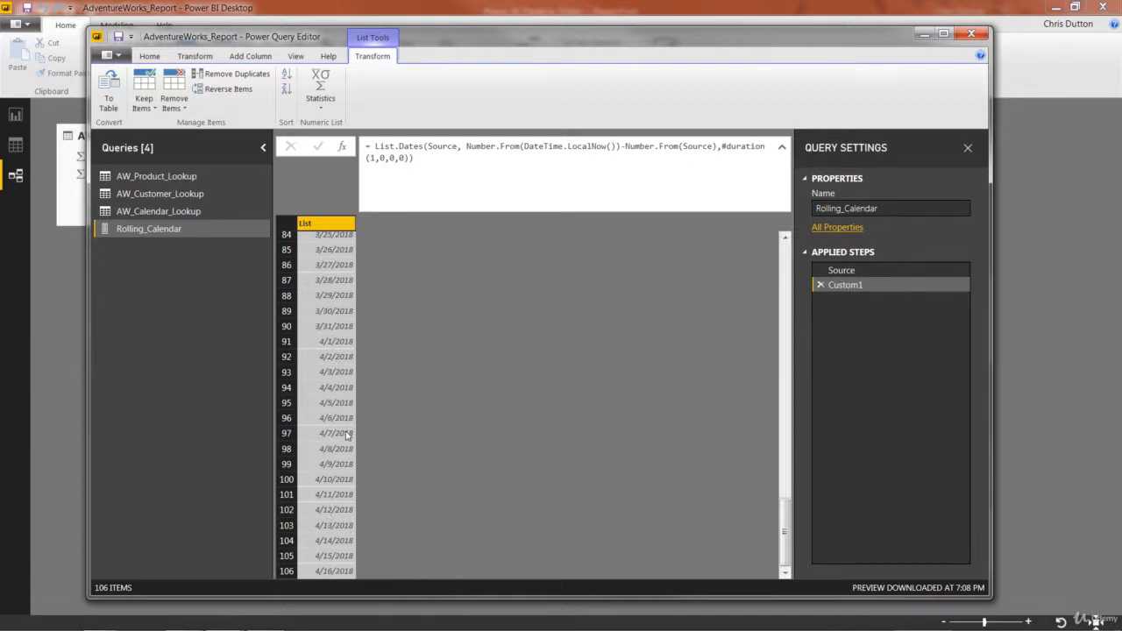
scroll(347, 435, up, 20)
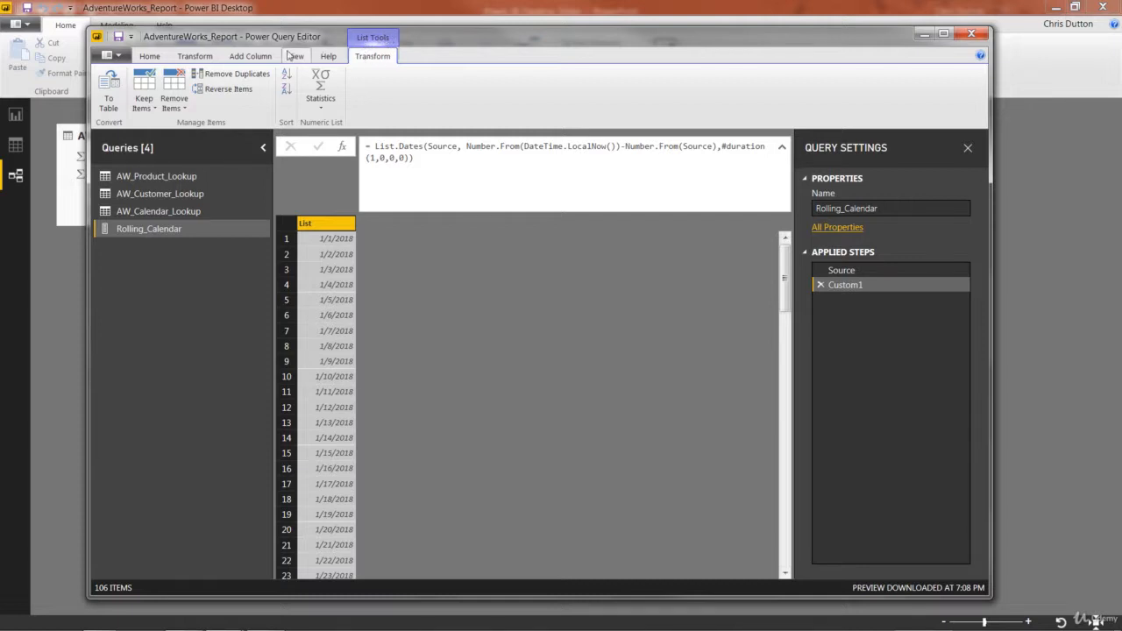
click(111, 86)
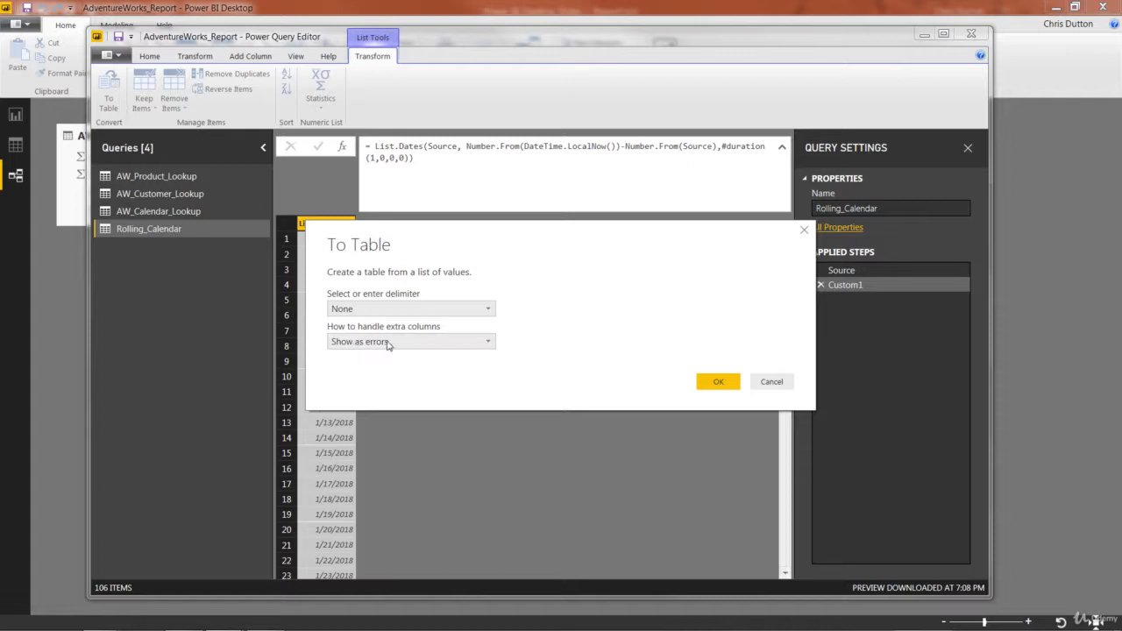
click(718, 383)
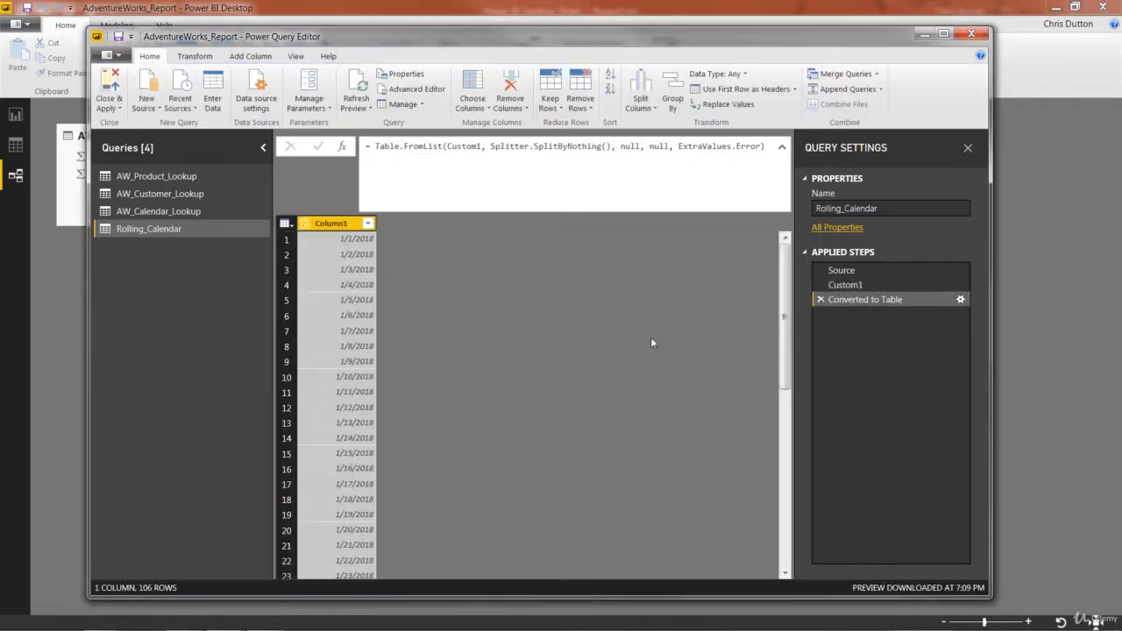
- Change the data type of Column1 to Date and rename the column as Date
click(304, 224)
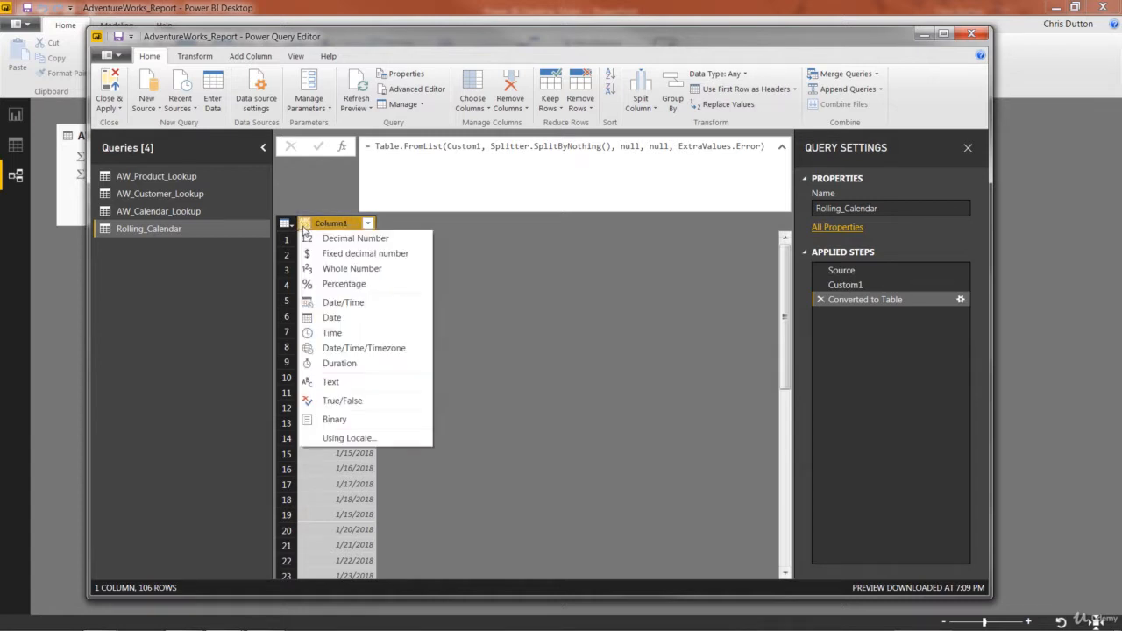
click(342, 318)
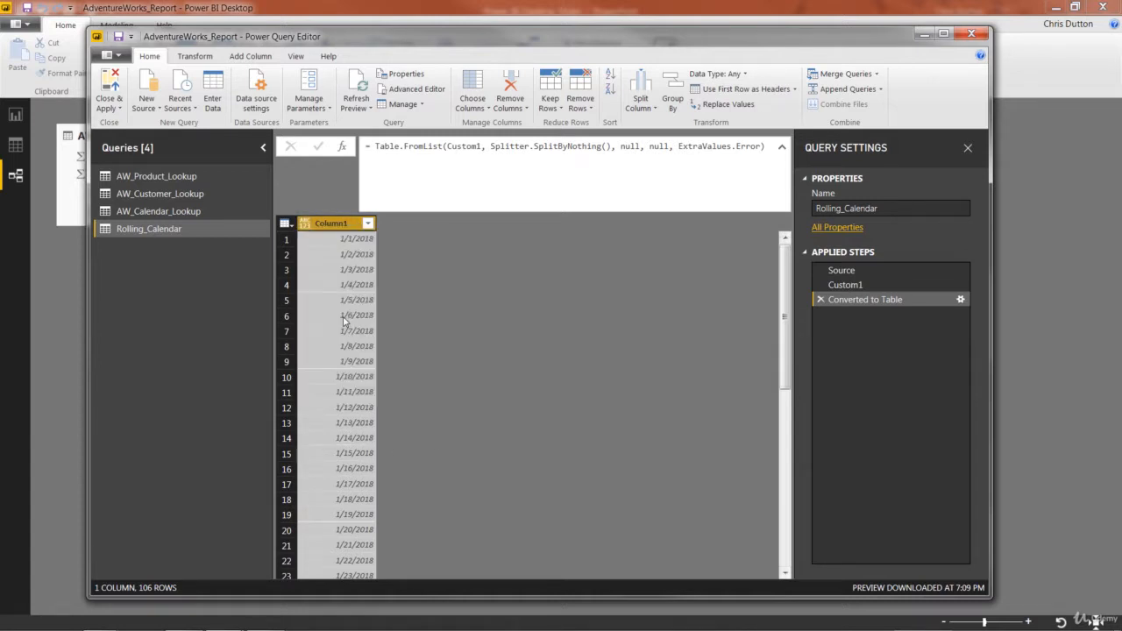
double_click(336, 227)
text(Date)
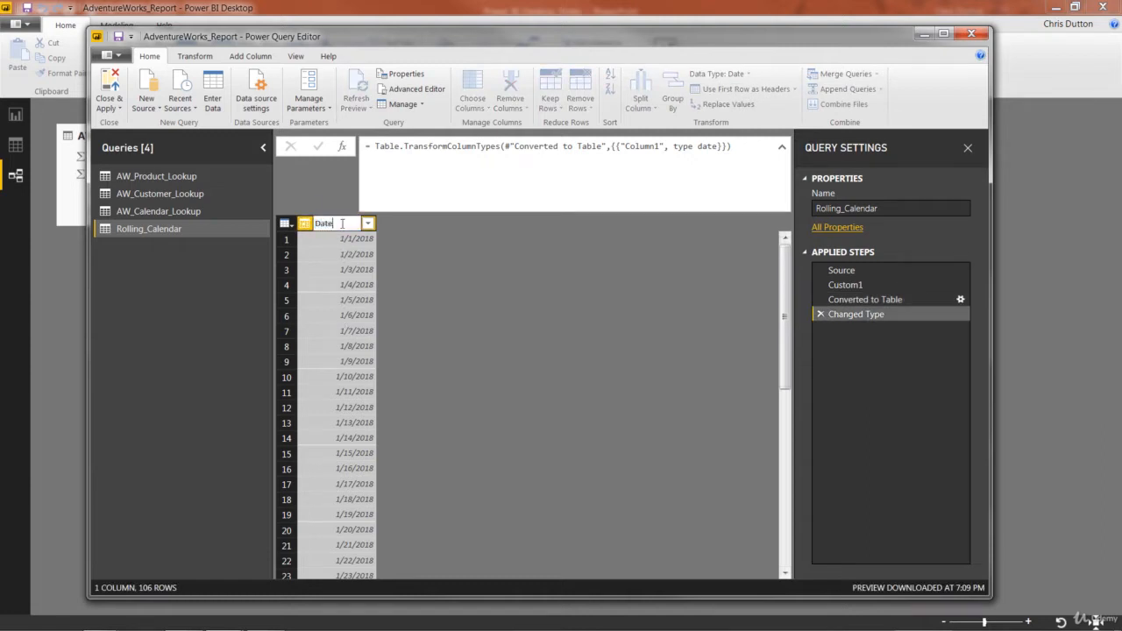
key(Return)
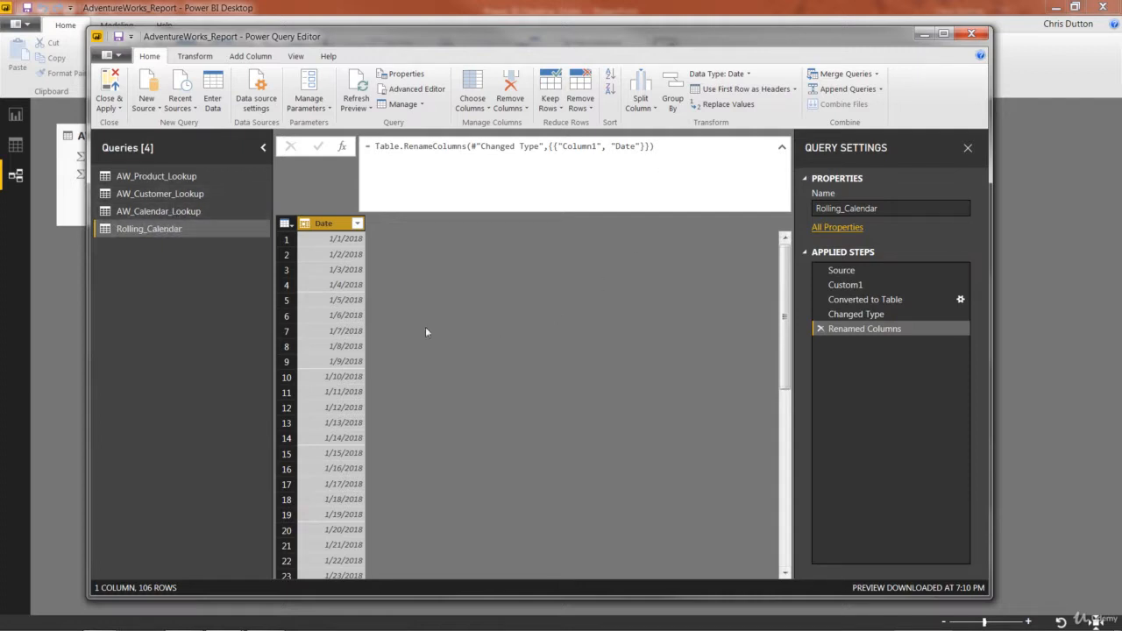
- Delete the Rolling_Calendar query from the query list and close the query editor
right_click(160, 229)
click(212, 269)
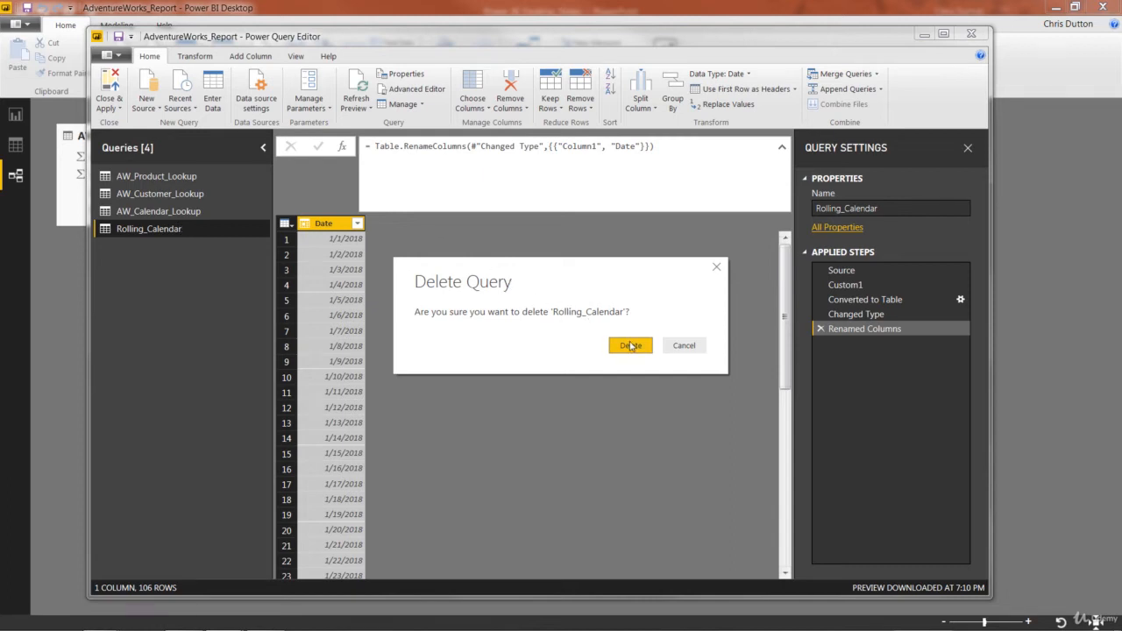
click(630, 345)
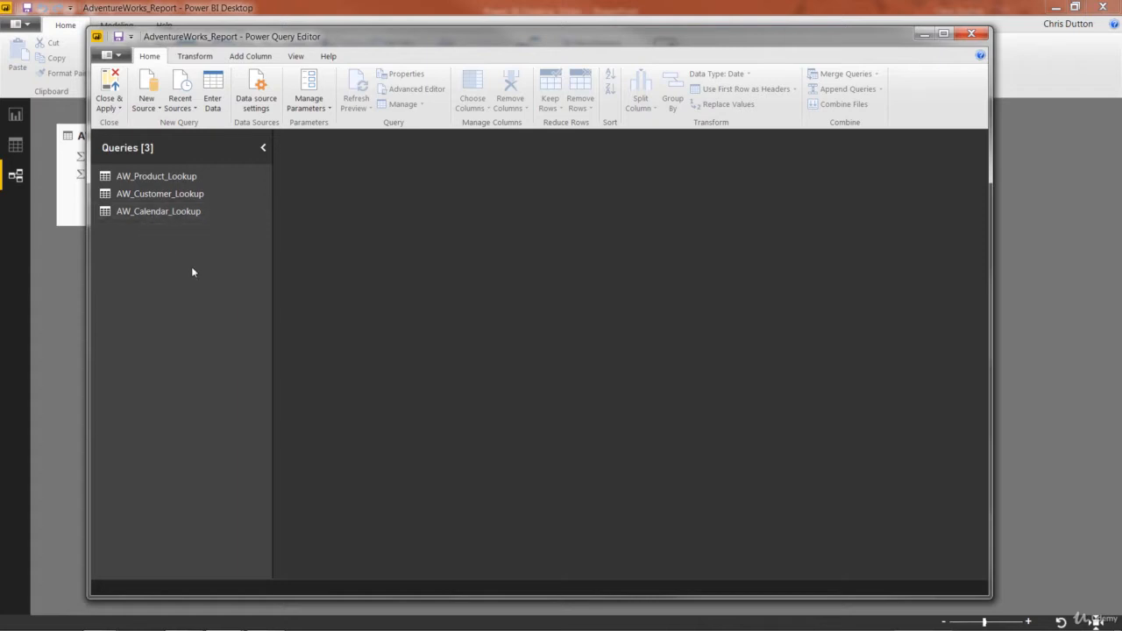
click(972, 35)
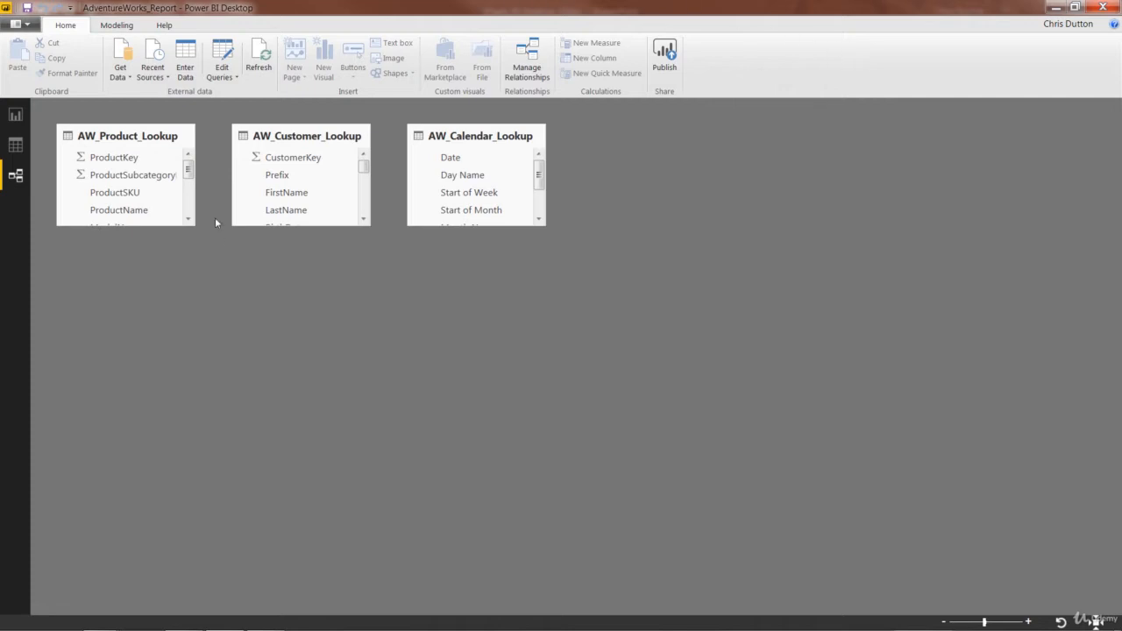